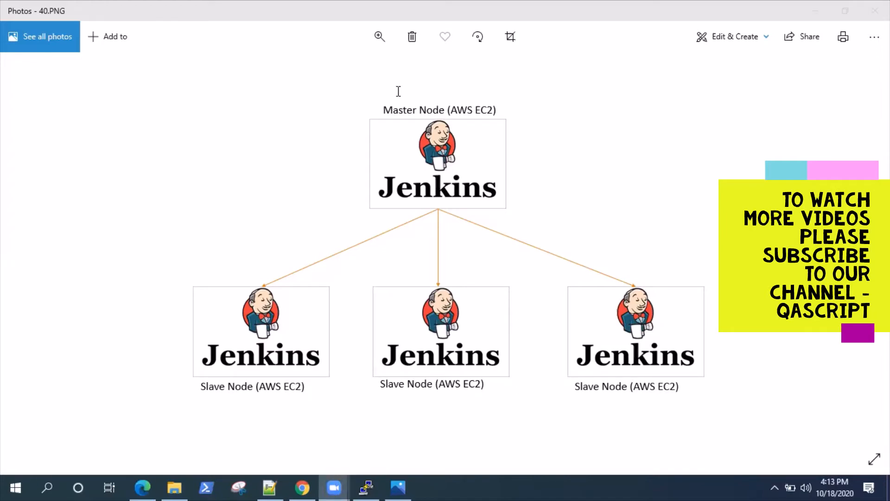
Step: Switch to the browser and examine the running EC2 instances, the Jenkins nodes list and the Jenkins dashboard address
click(143, 480)
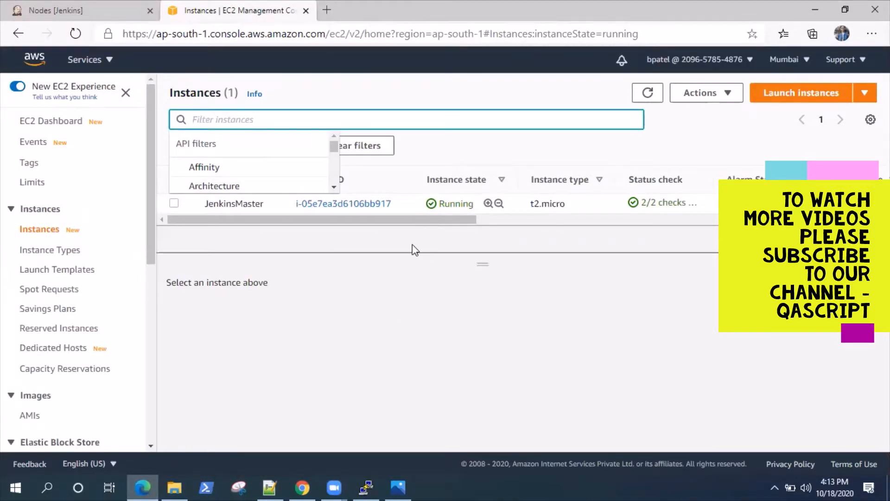
click(457, 143)
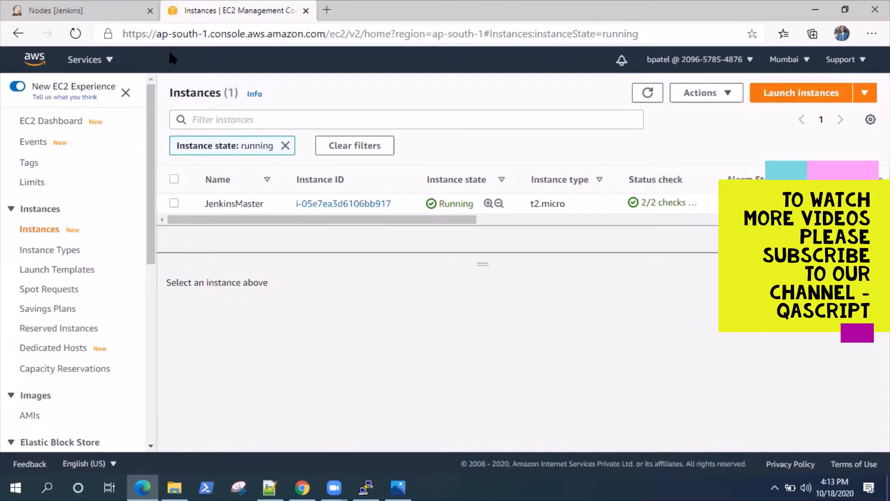
click(104, 14)
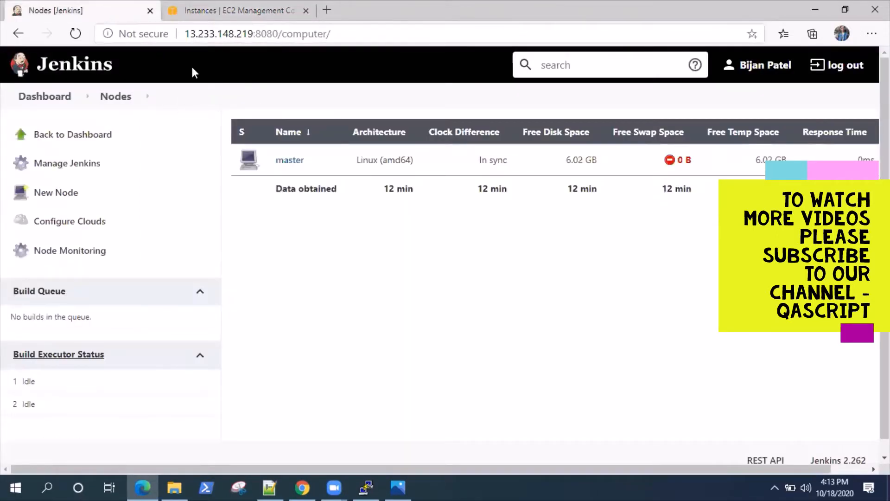
click(88, 134)
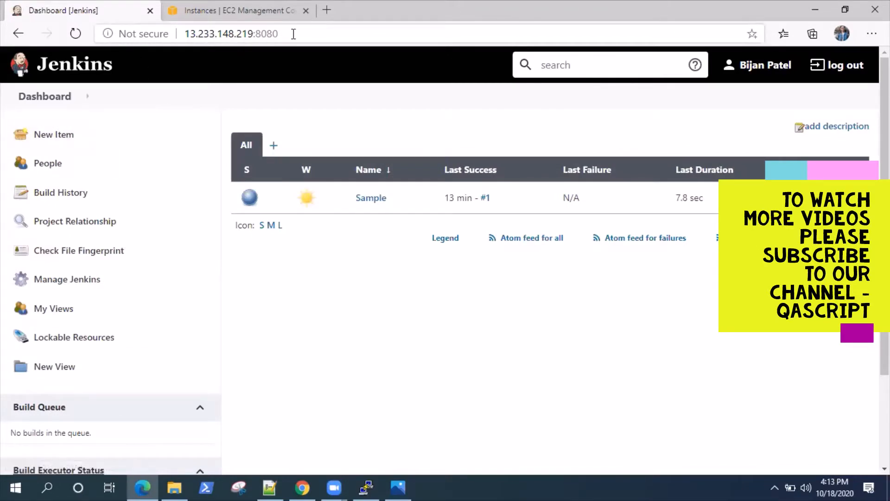
click(294, 33)
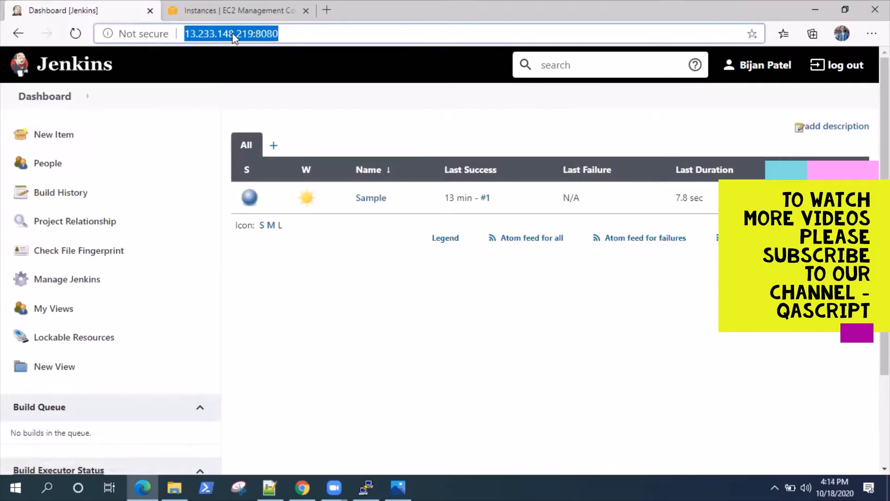
Step: Start launching a new EC2 instance from the Amazon Linux 2 AMI (HVM), SSD Volume Type image
click(227, 14)
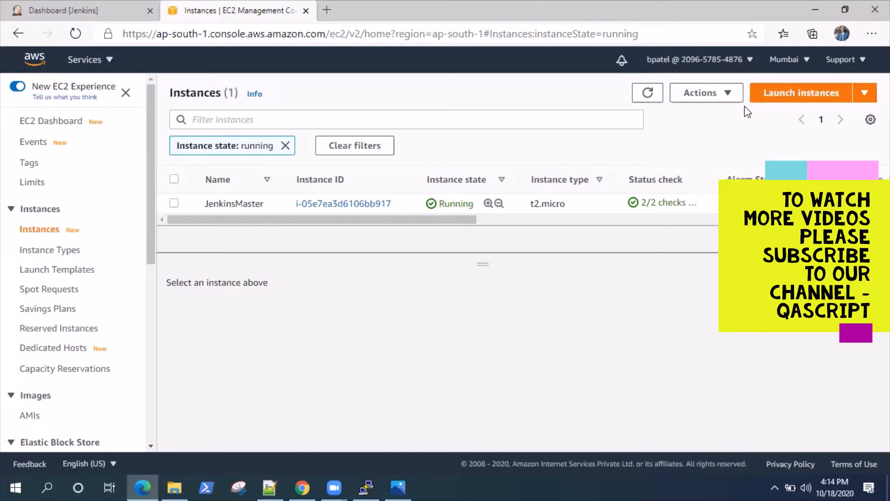
click(857, 94)
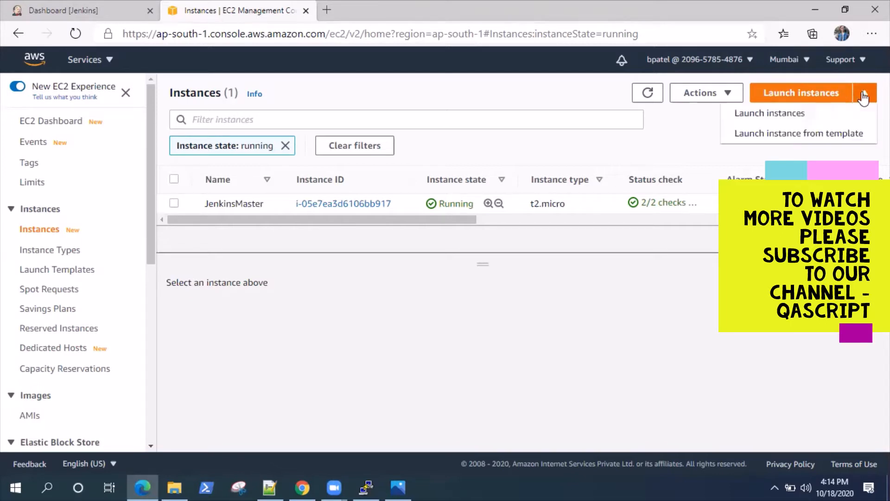
click(780, 116)
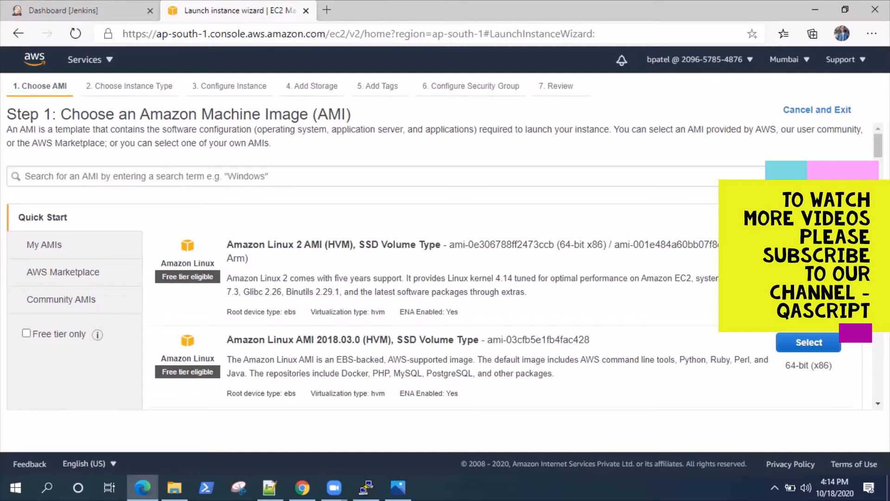
click(809, 247)
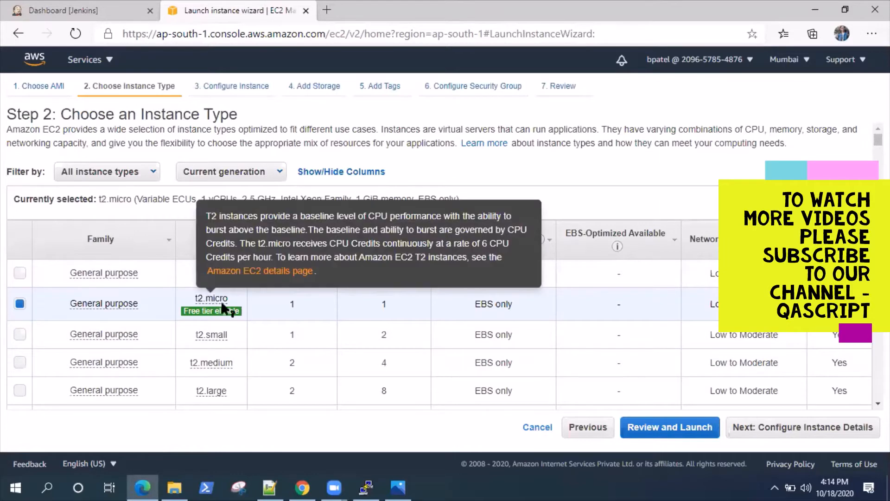
Step: Accept the t2.micro instance type, the default instance details and the default 8 GiB root storage, continuing to the tags
click(820, 423)
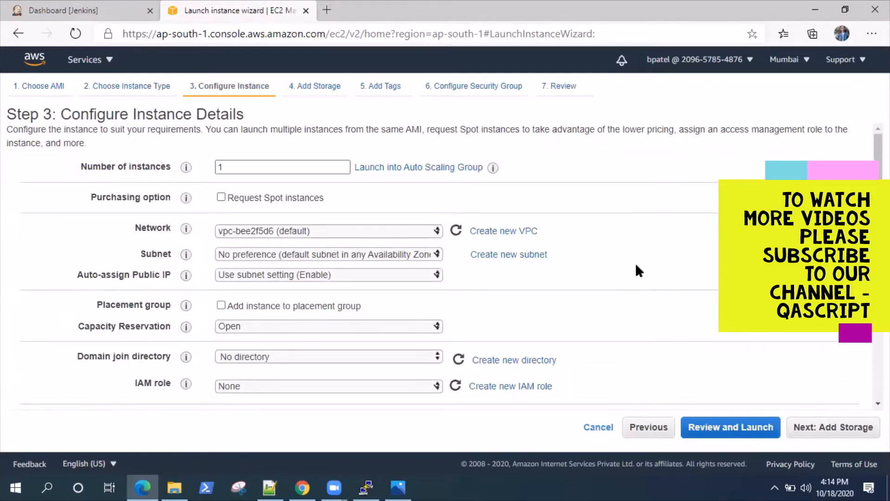
scroll(640, 271, down, 5)
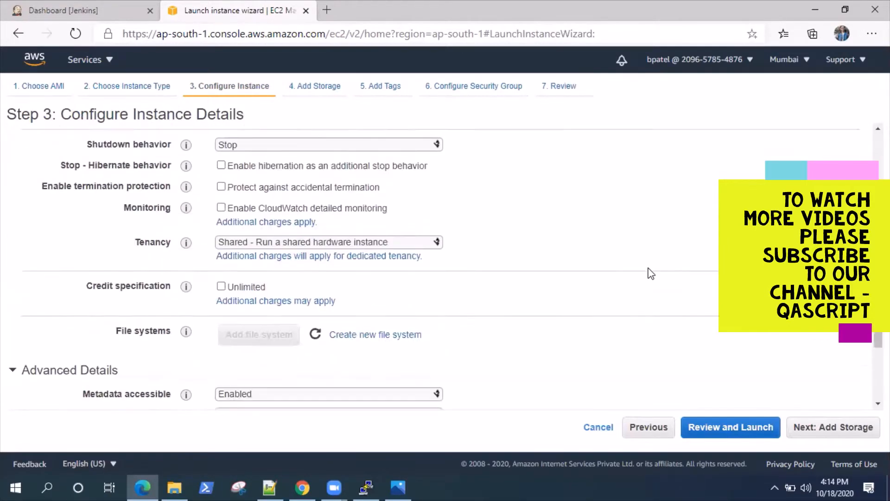
click(830, 426)
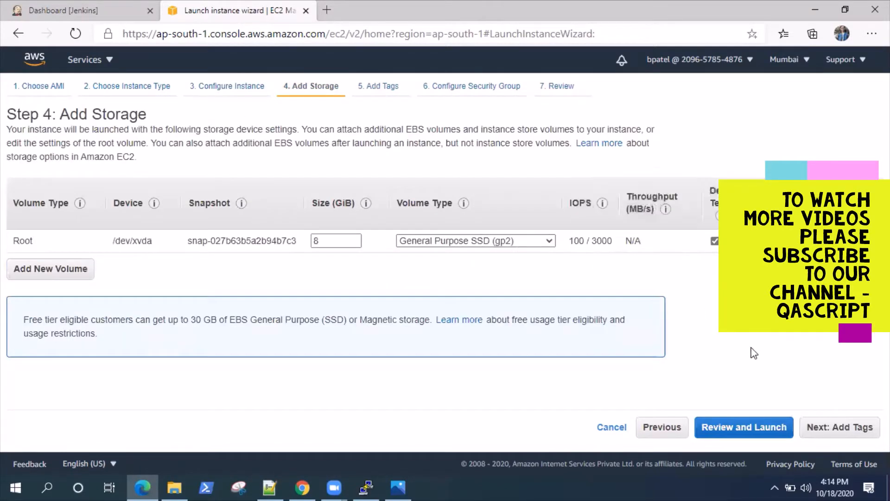
click(816, 427)
Step: Add a tag to the instance with the key Name and the value JenkinsSlave
click(47, 301)
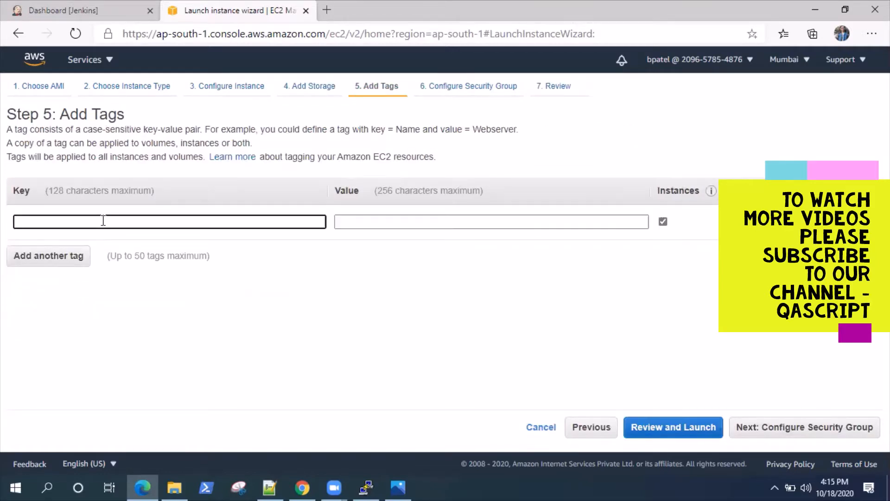
text(nAM)
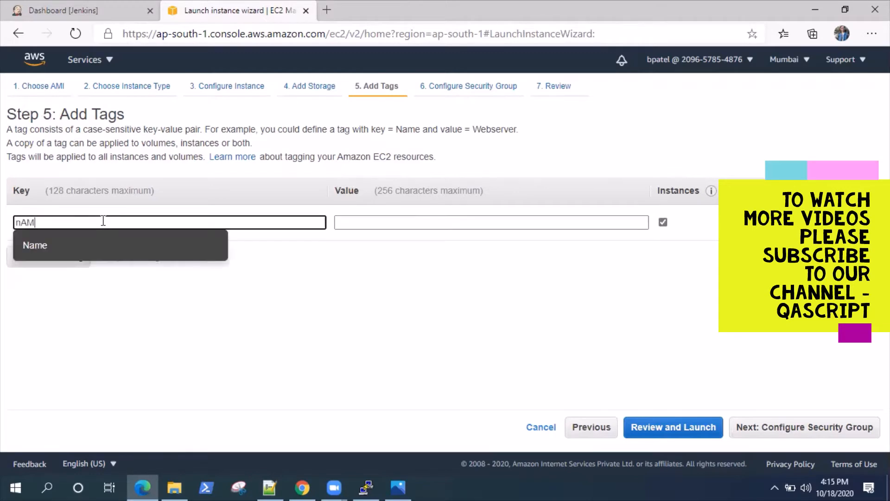
click(104, 221)
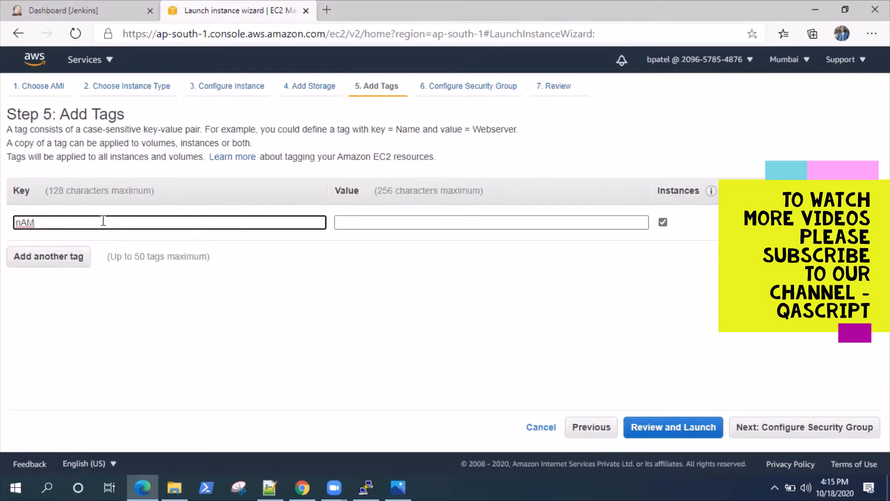
key(BackSpace)
key(BackSpace)
key(BackSpace)
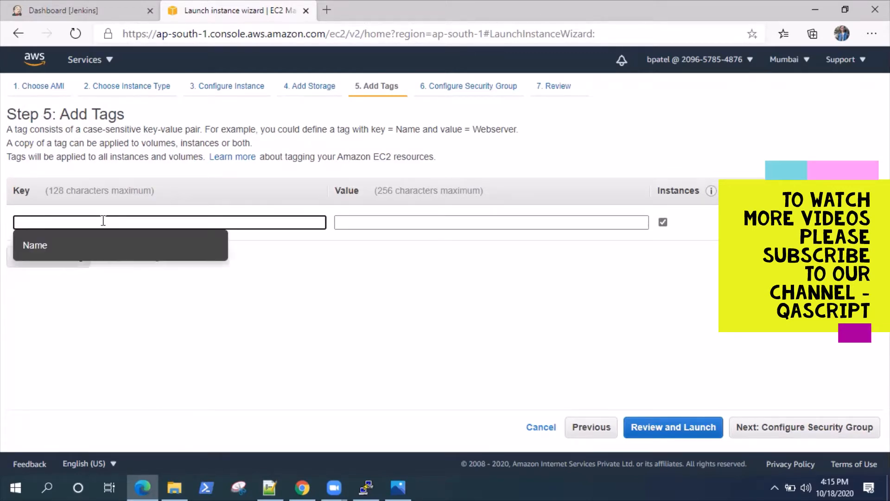
text(Name)
key(Tab)
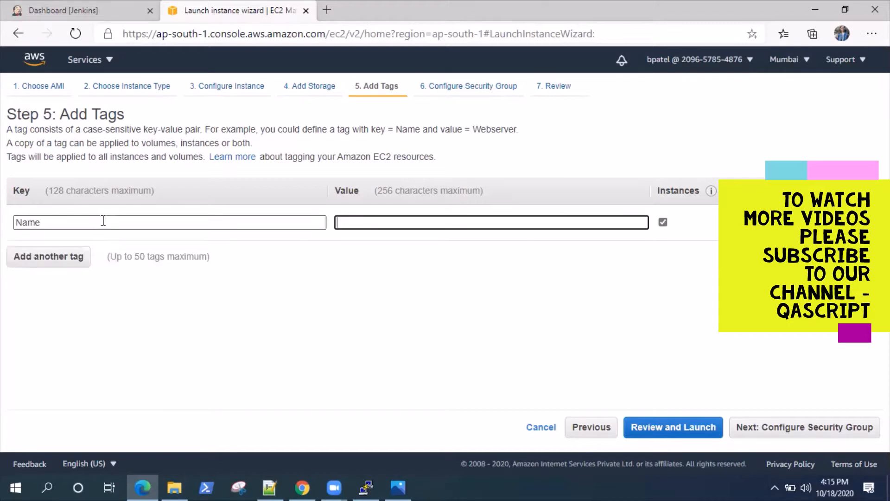
text(Jenkins)
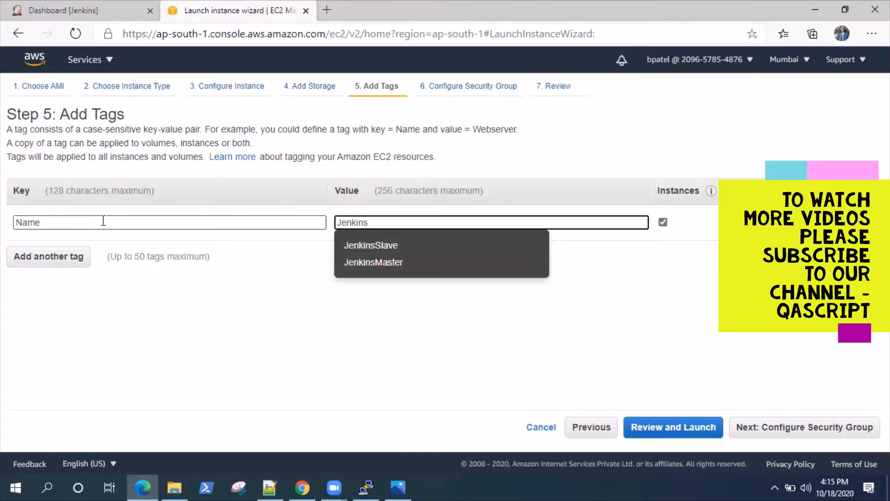
key(Escape)
text(Slave)
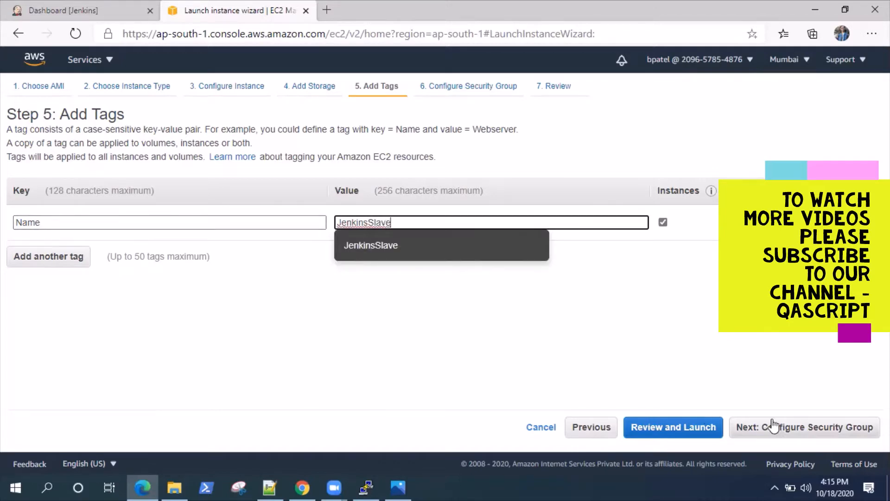
Step: In the new security group, add a Custom TCP rule for port 8080
click(744, 426)
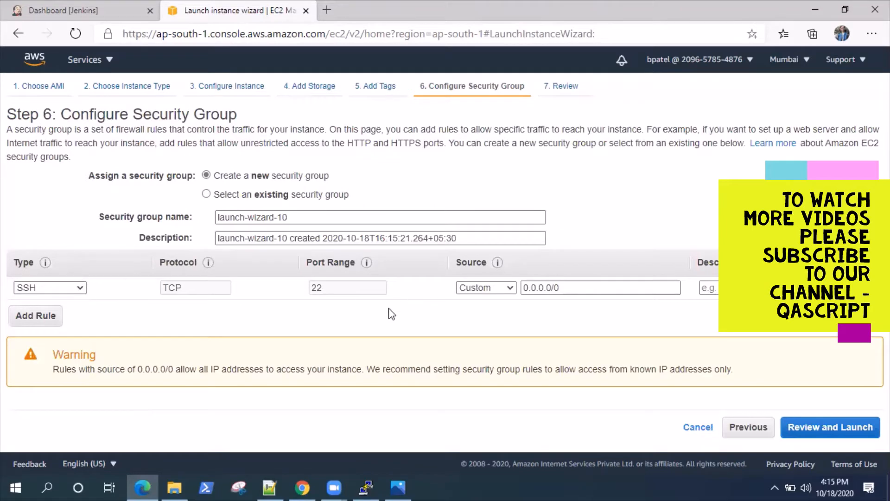
click(80, 289)
click(80, 289)
click(45, 315)
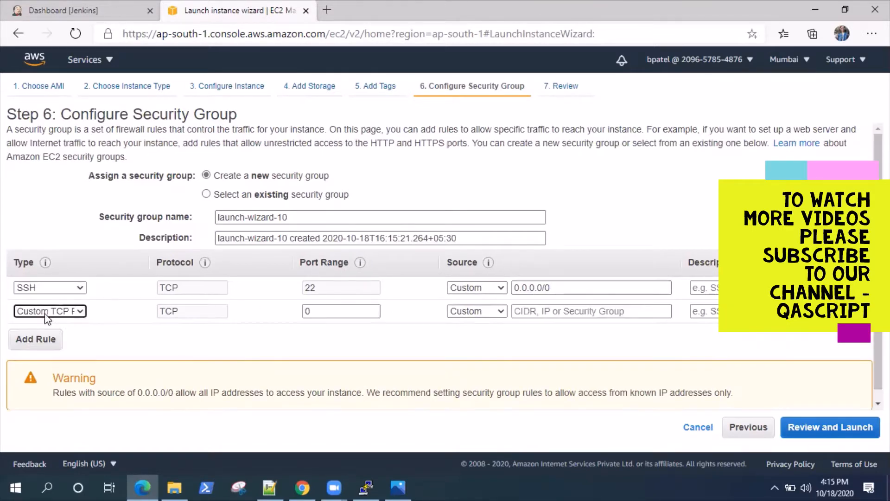
click(63, 312)
click(63, 314)
drag(325, 311, 300, 317)
text(8080)
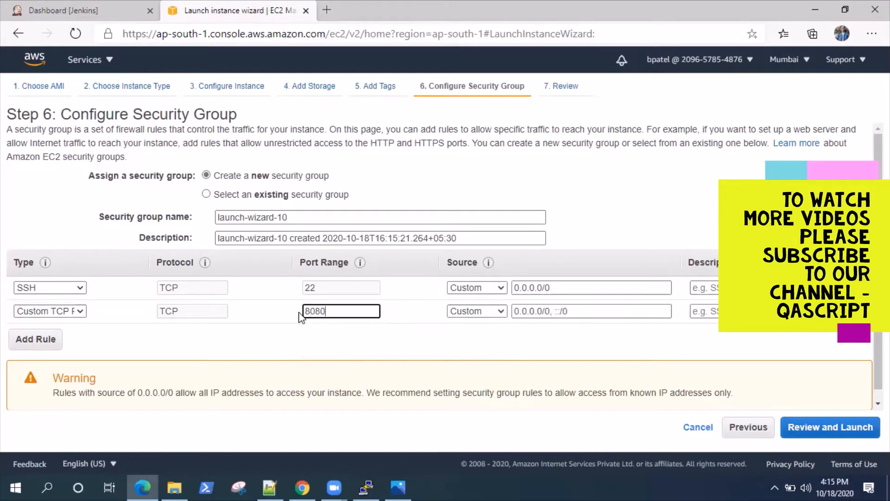
Step: Add an HTTP rule to the security group
click(32, 339)
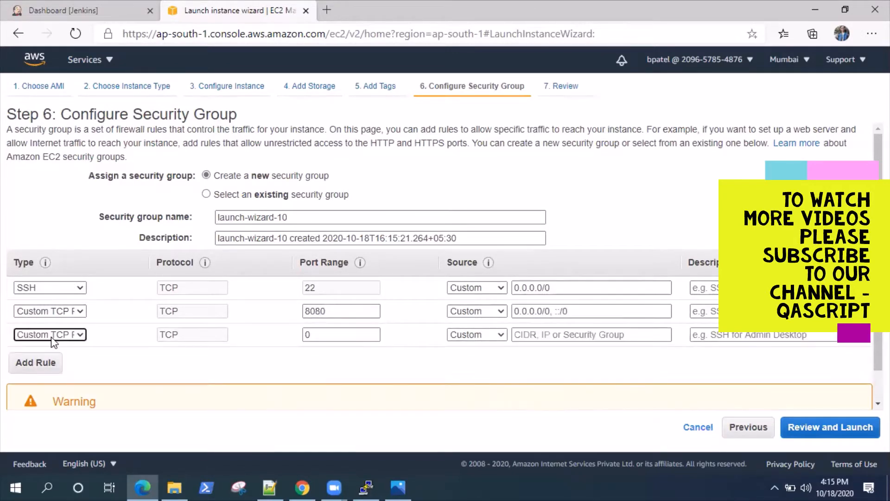
click(81, 335)
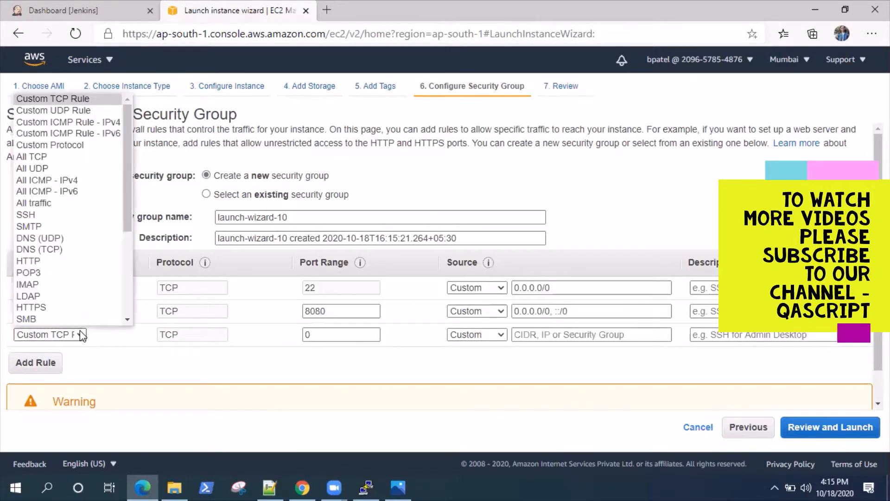
click(62, 261)
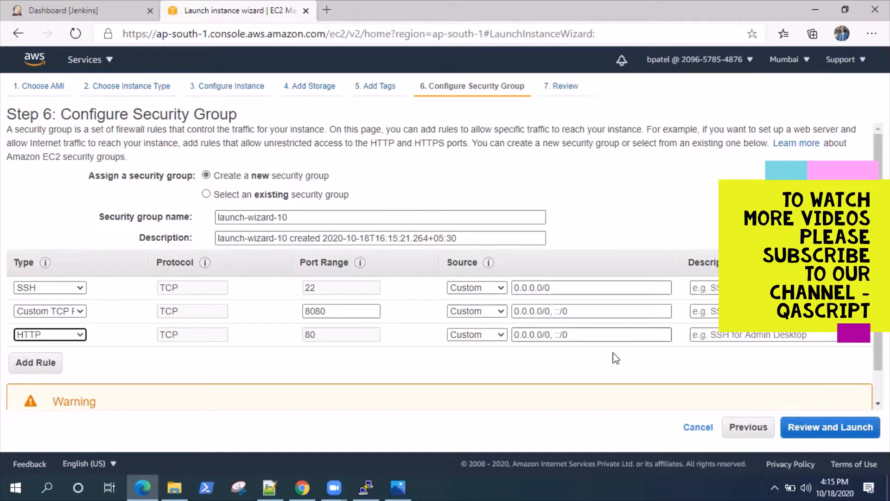
scroll(630, 359, down, 1)
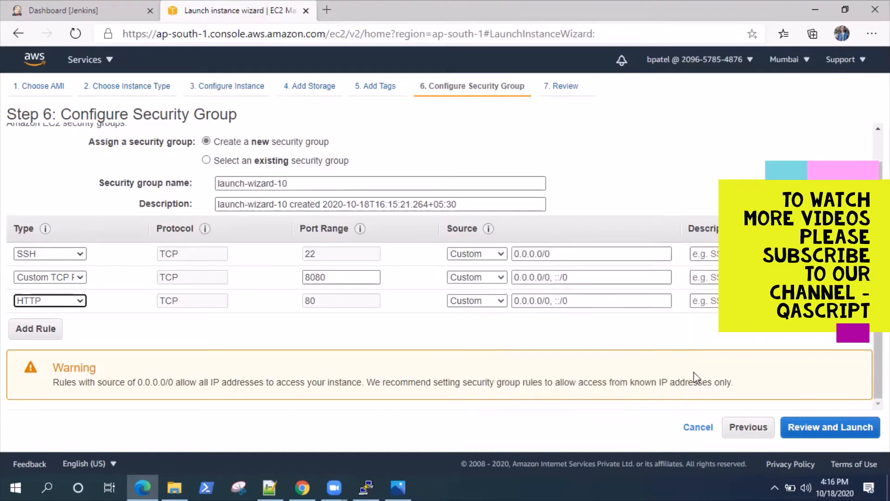
Step: Review the configuration and launch the instance with the existing key pair jenkins-slave-key, acknowledging access to its private key file
click(809, 433)
scroll(677, 292, down, 10)
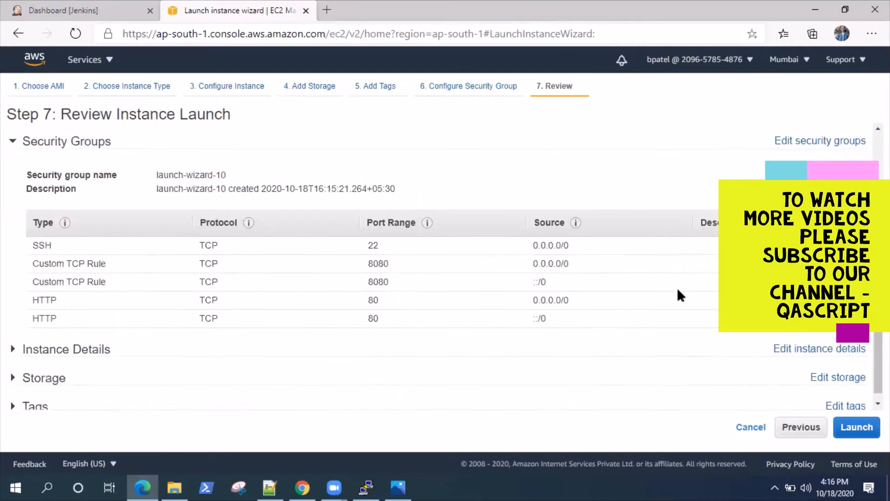
click(847, 427)
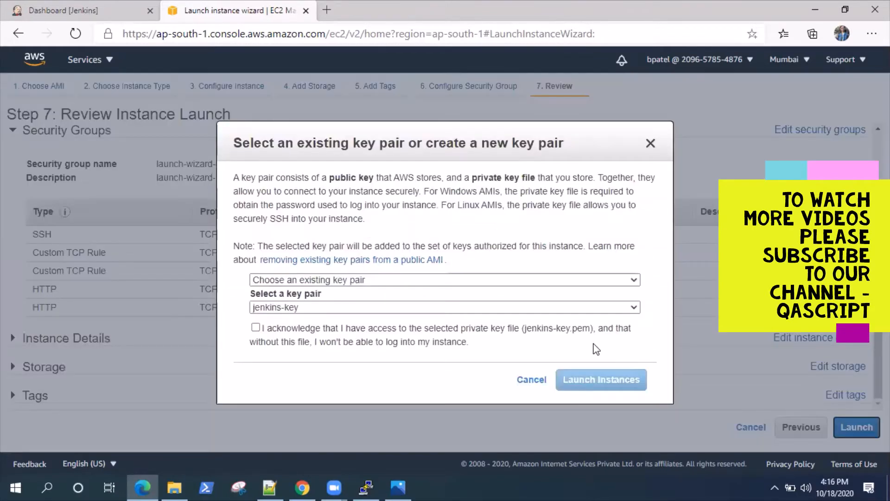
click(419, 307)
click(410, 271)
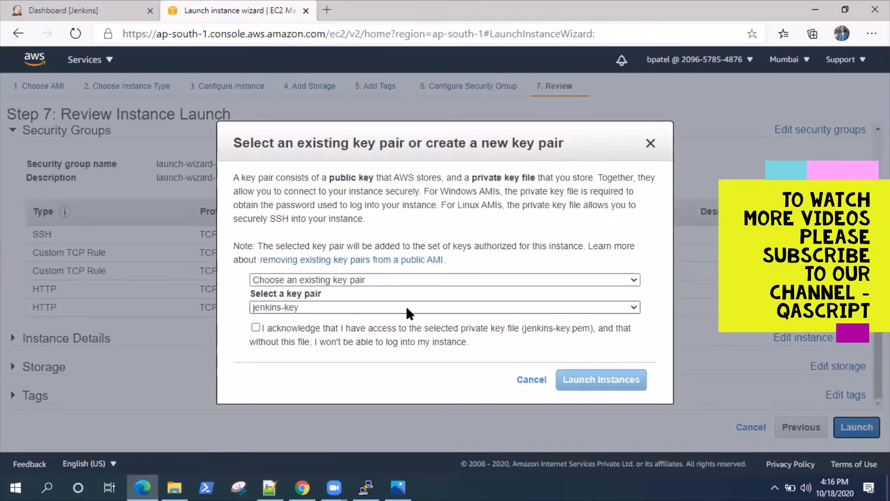
click(360, 307)
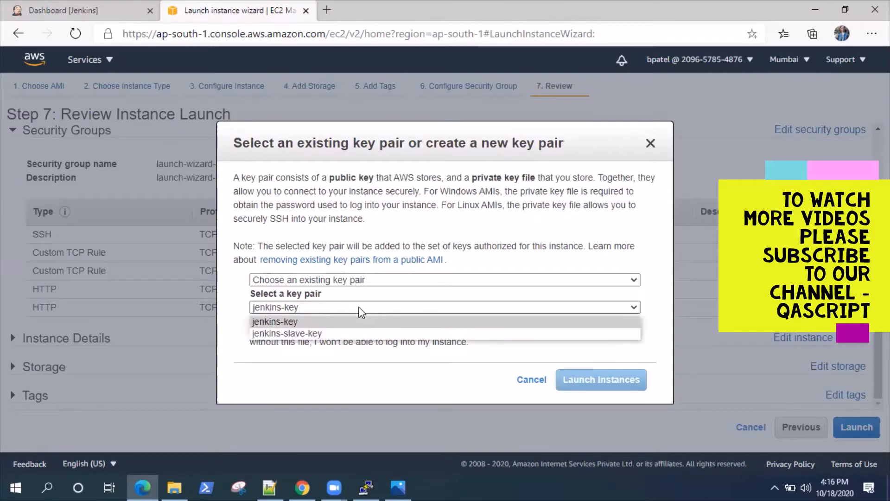
click(360, 333)
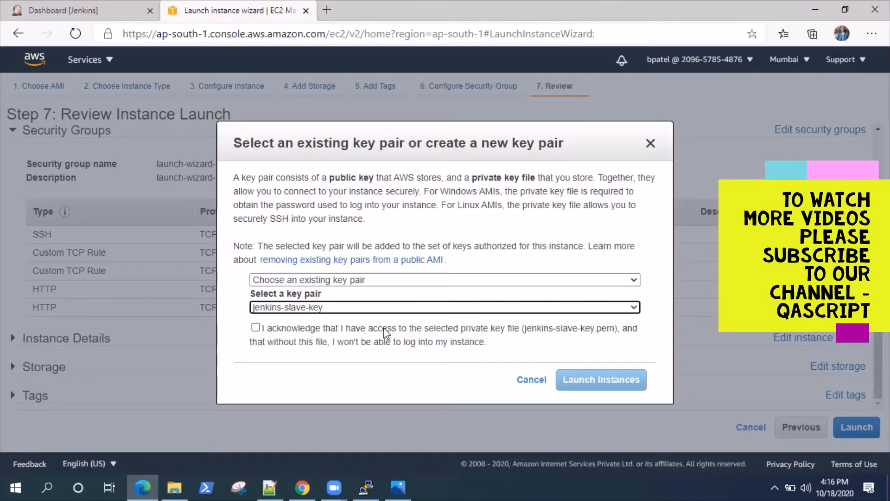
click(257, 327)
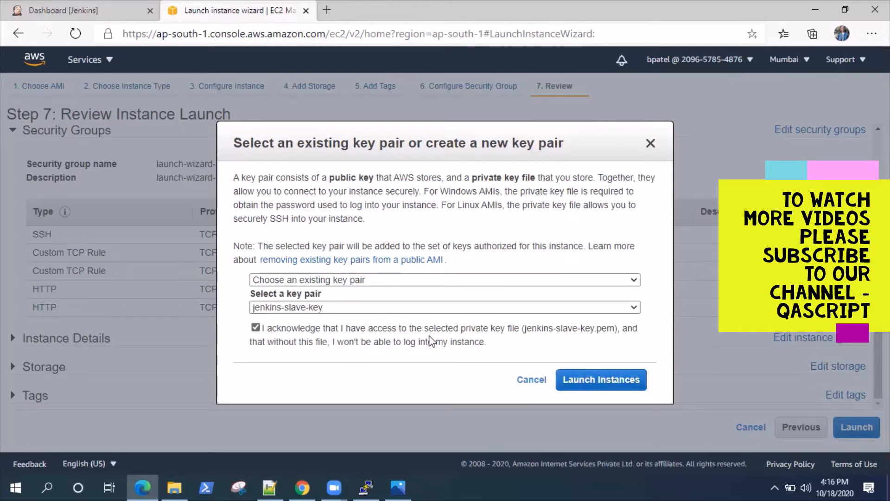
click(583, 387)
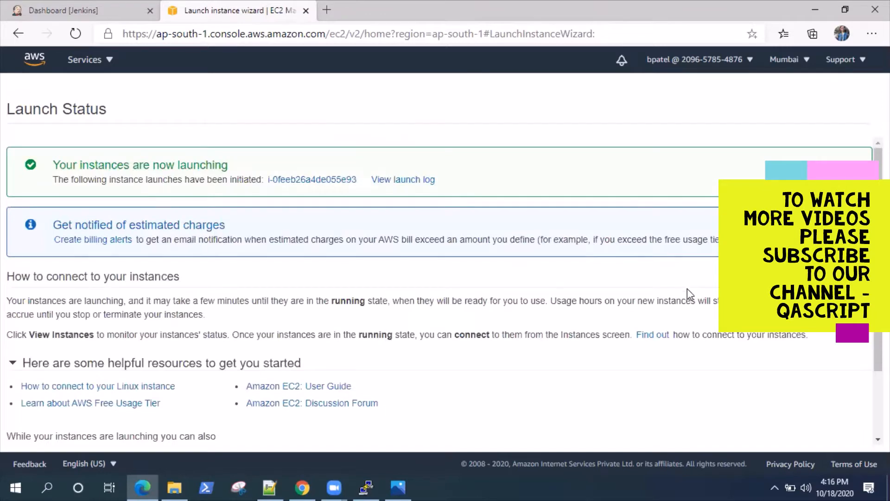
Step: Return to the EC2 instances list to check the status of the JenkinsSlave instance
scroll(674, 284, down, 2)
click(816, 435)
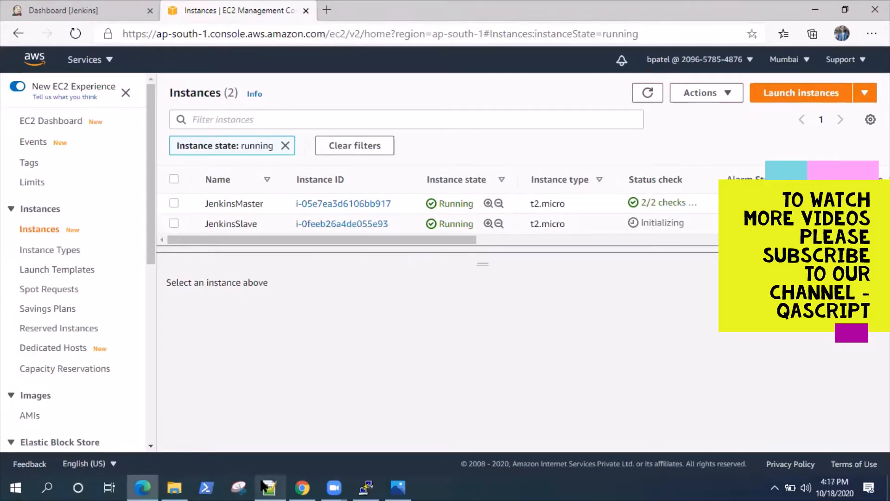
mouse_move(362, 486)
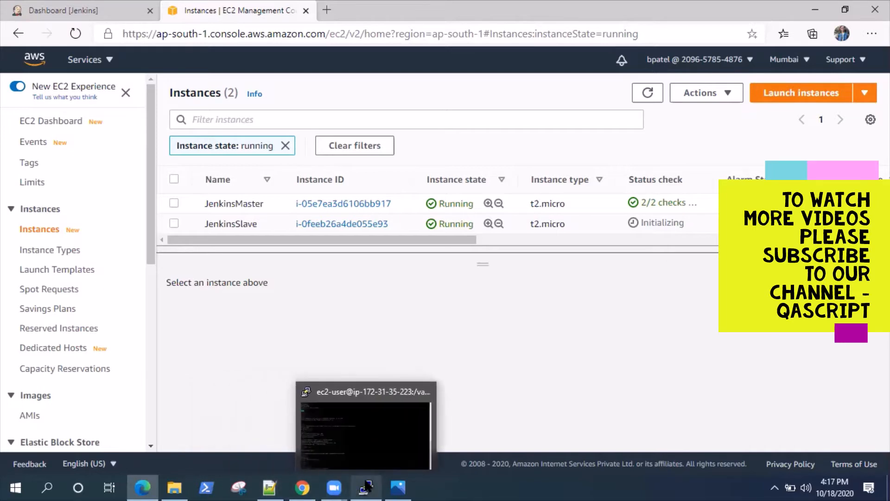
Step: Review the Jenkins slave and master setup commands in the Notepad++ notes, and close the inactive PuTTY session
click(279, 486)
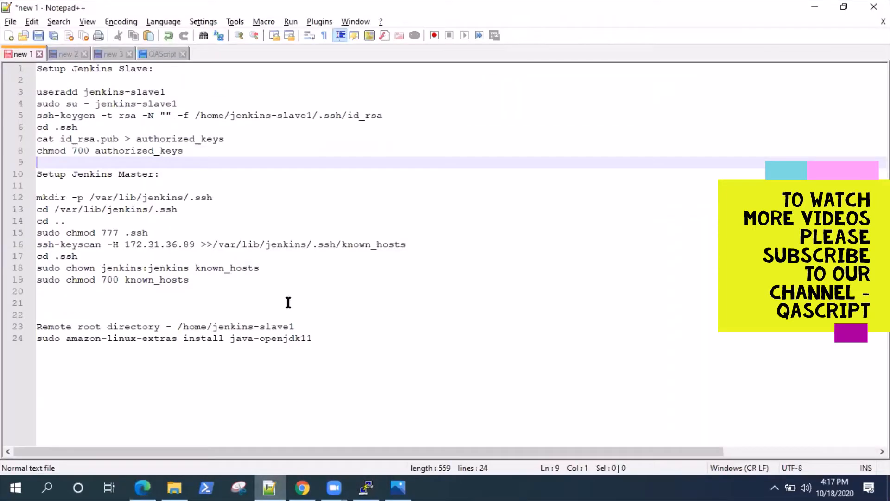
double_click(198, 268)
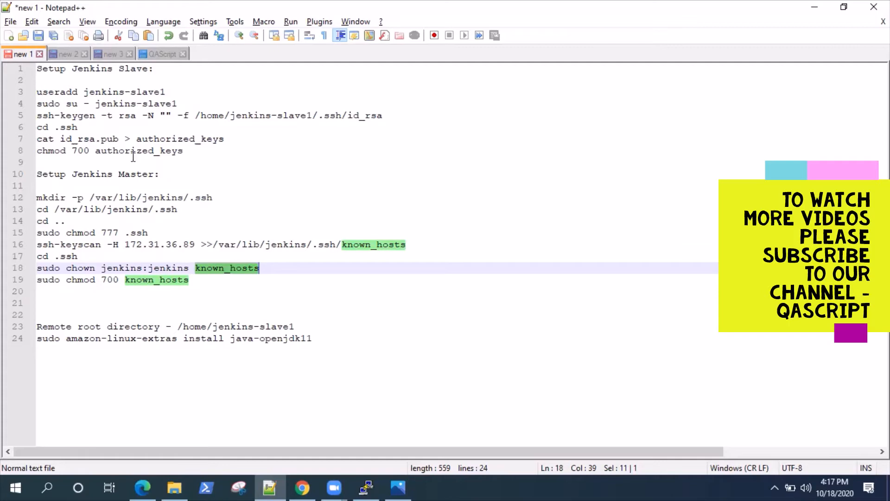
mouse_move(399, 487)
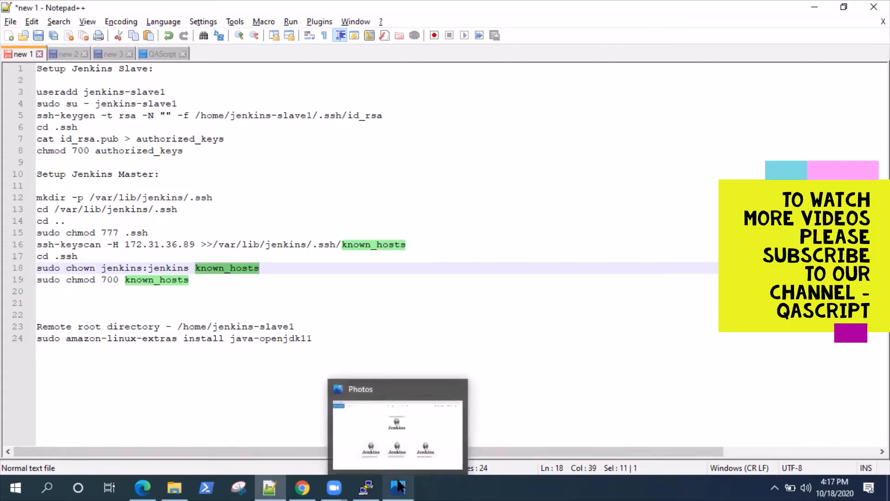
click(367, 487)
click(529, 290)
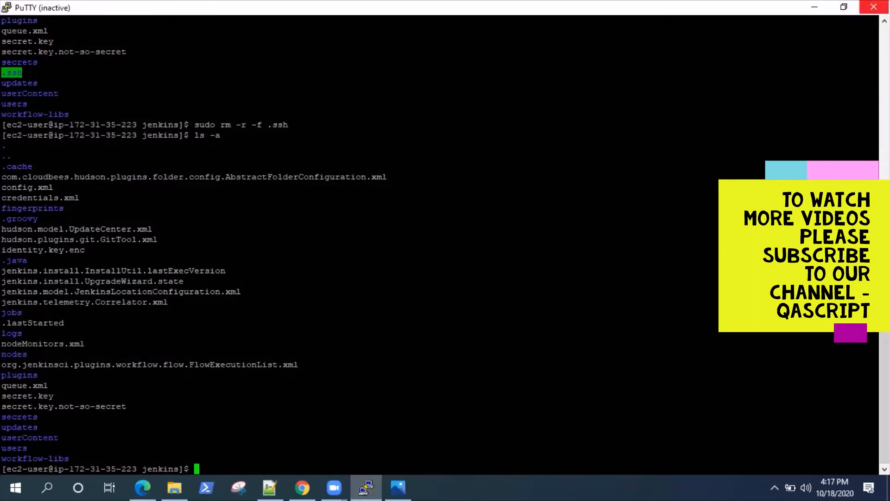
click(873, 7)
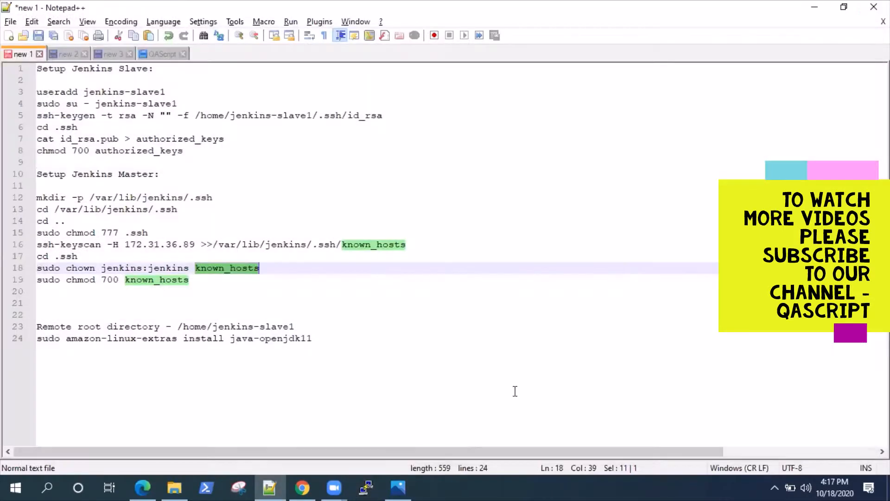
Step: Open a new PuTTY configuration and load the saved Slave session
click(368, 486)
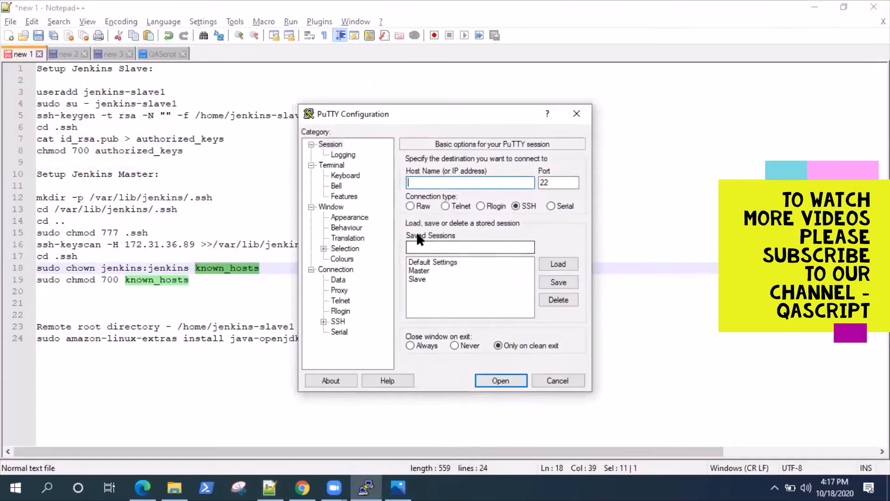
click(418, 280)
click(559, 263)
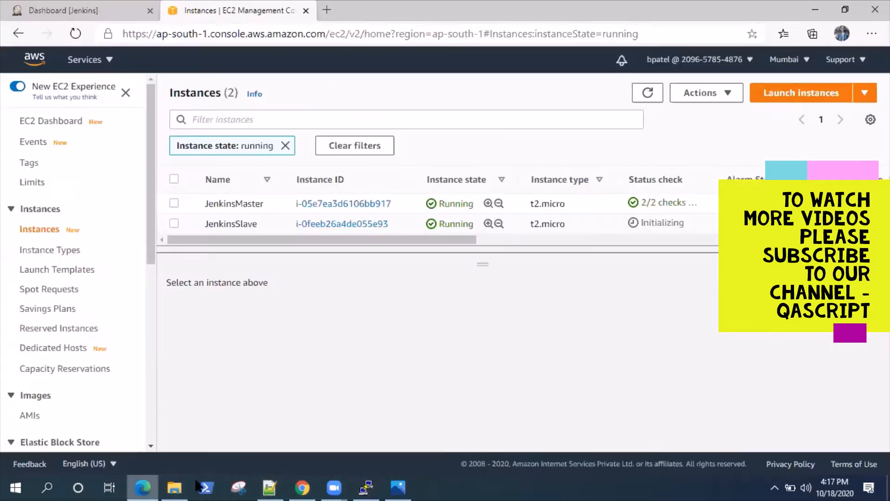
click(142, 486)
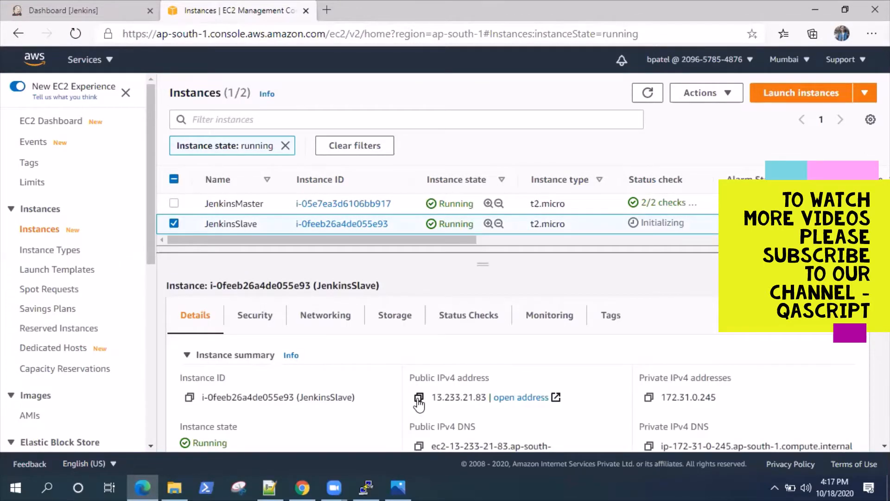
click(418, 399)
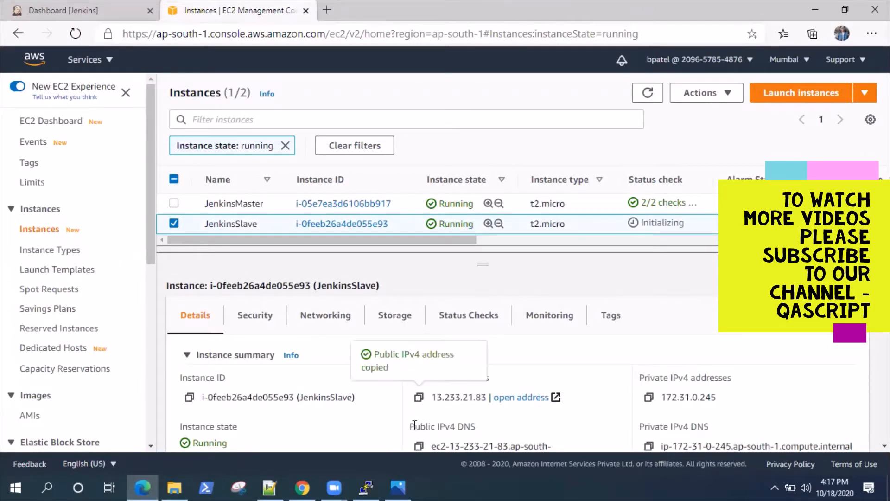
click(367, 487)
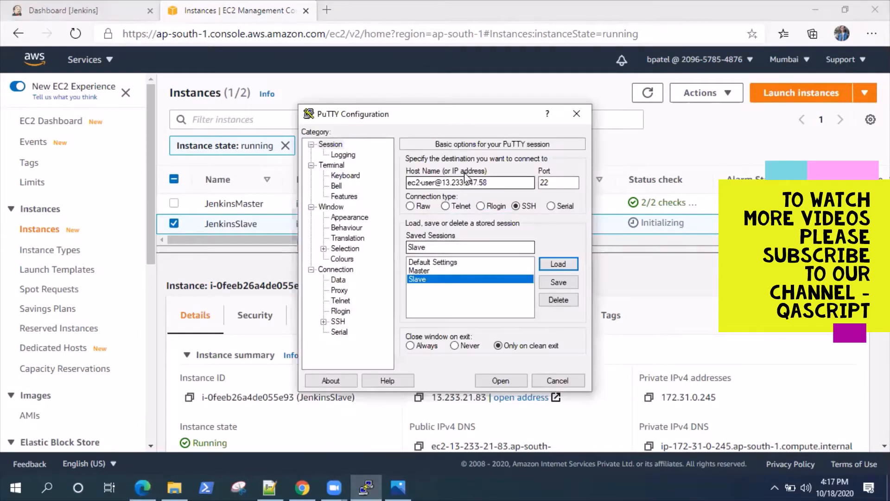
drag(442, 182, 479, 182)
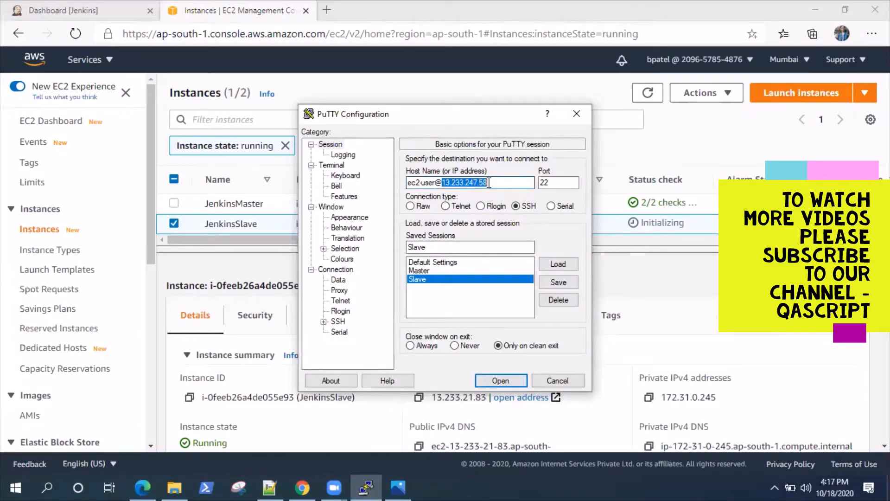
key(ctrl+v)
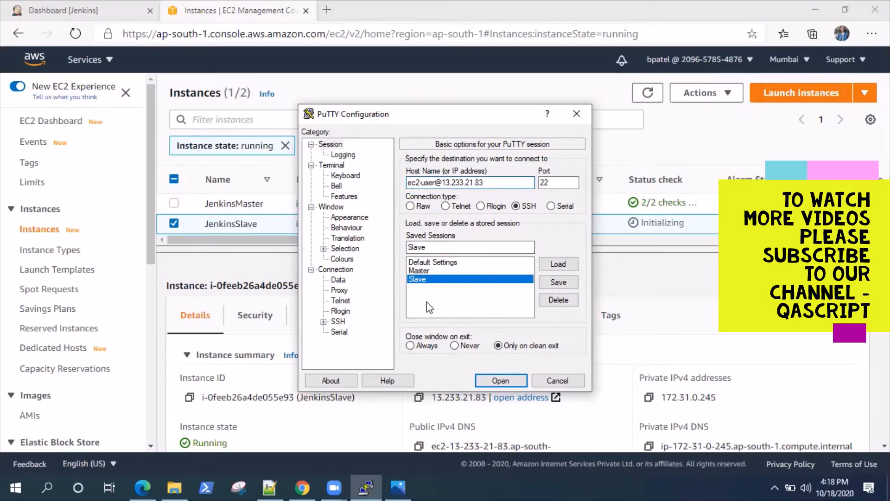
Step: Set the SSH authentication private key file to jenkins-slave from the AWS folder on the Desktop
click(324, 321)
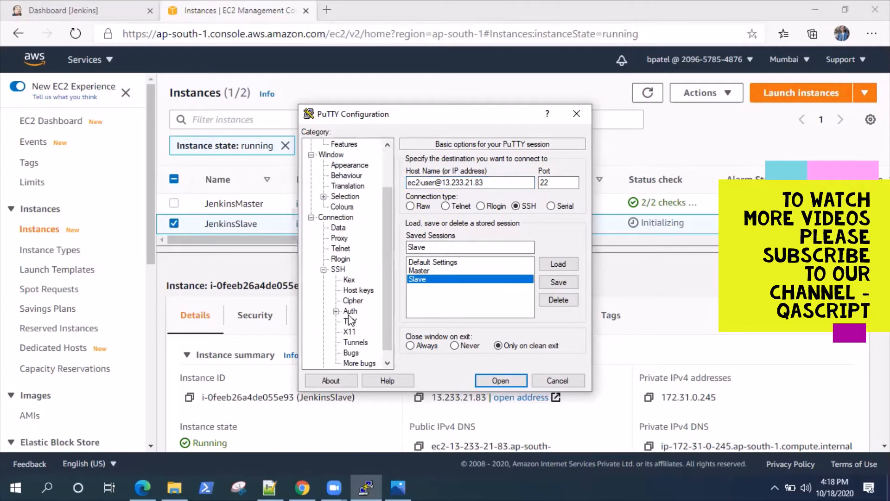
click(350, 312)
click(551, 296)
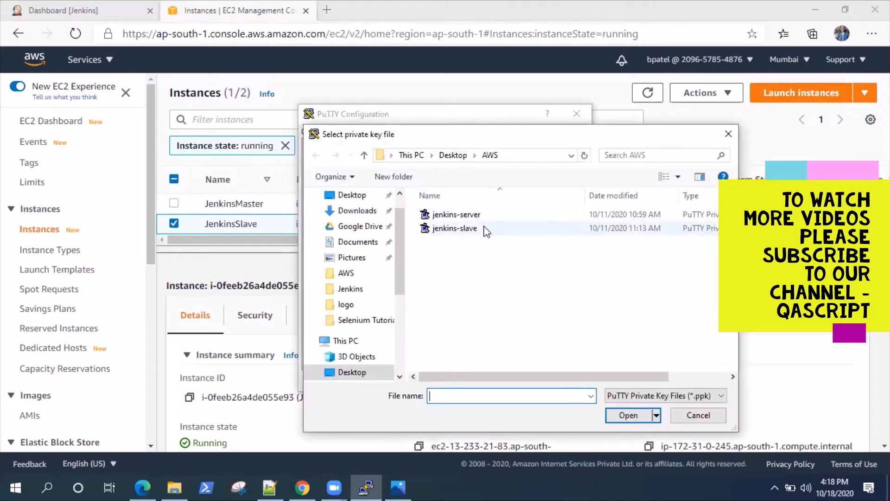
click(486, 231)
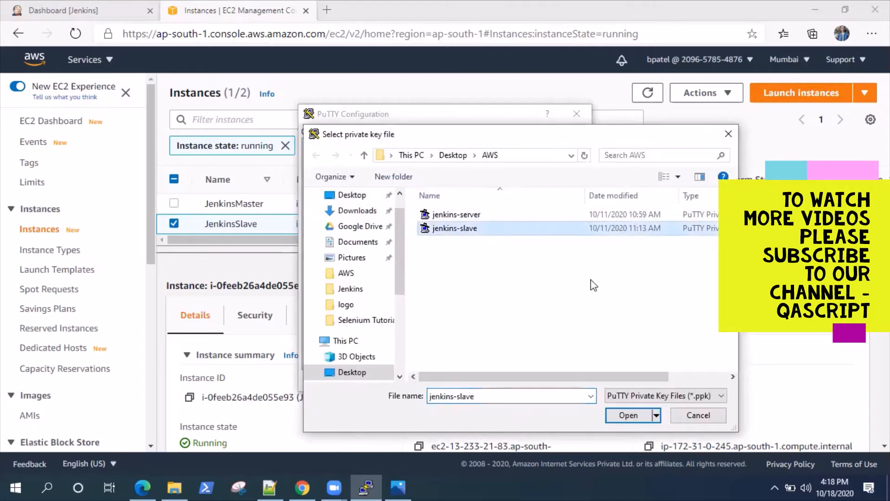
click(628, 416)
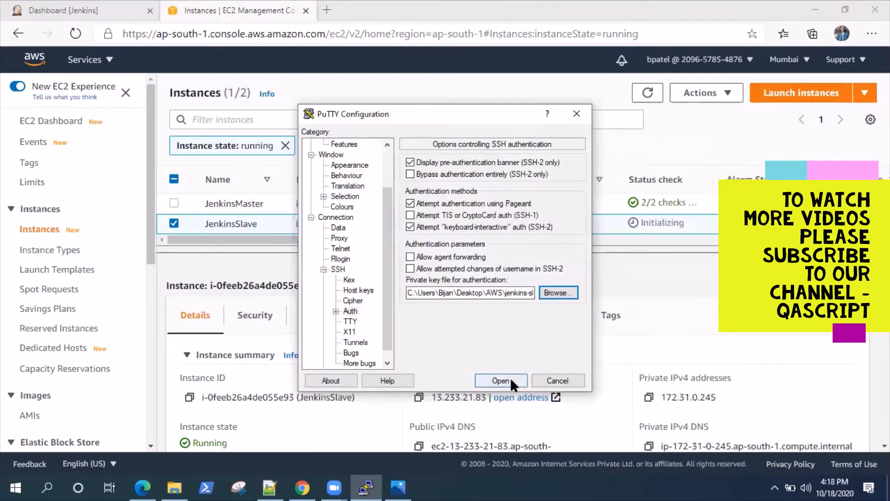
Step: Open the SSH connection to the slave instance, accept its host key, and maximize the terminal window
click(510, 377)
click(374, 332)
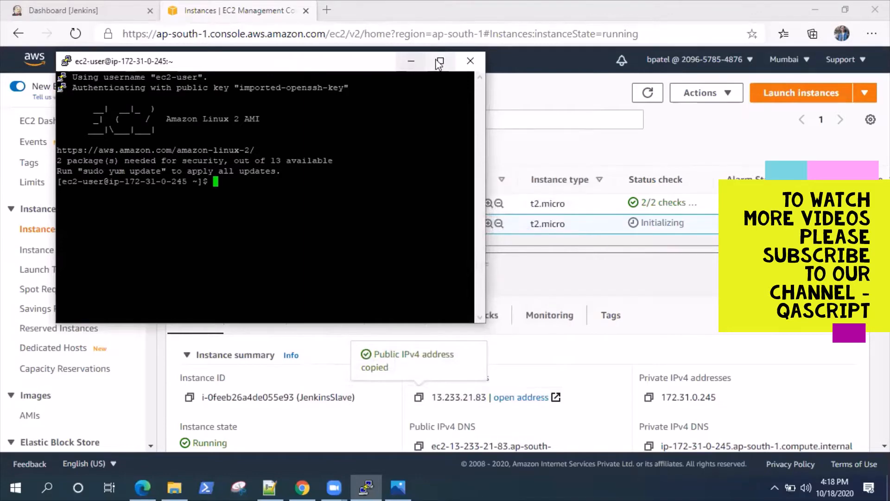
click(440, 60)
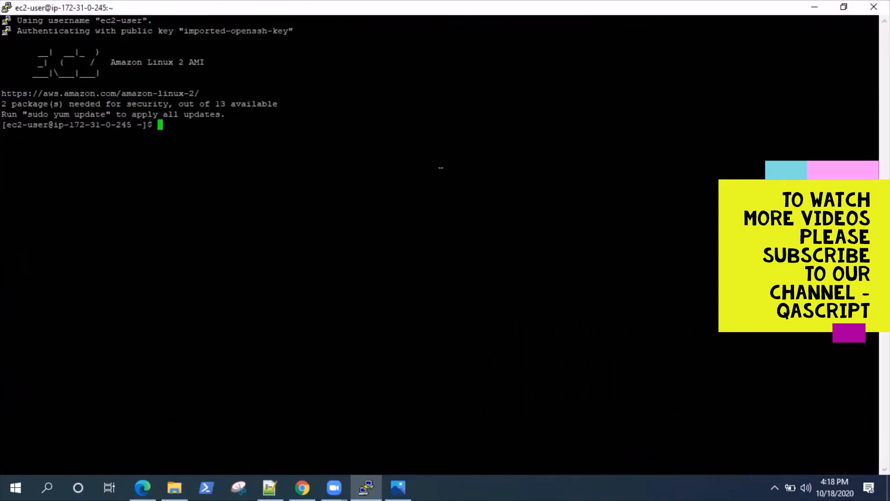
Step: Run sudo yum update on the slave instance and confirm the package installation with y
text(sudo yum update)
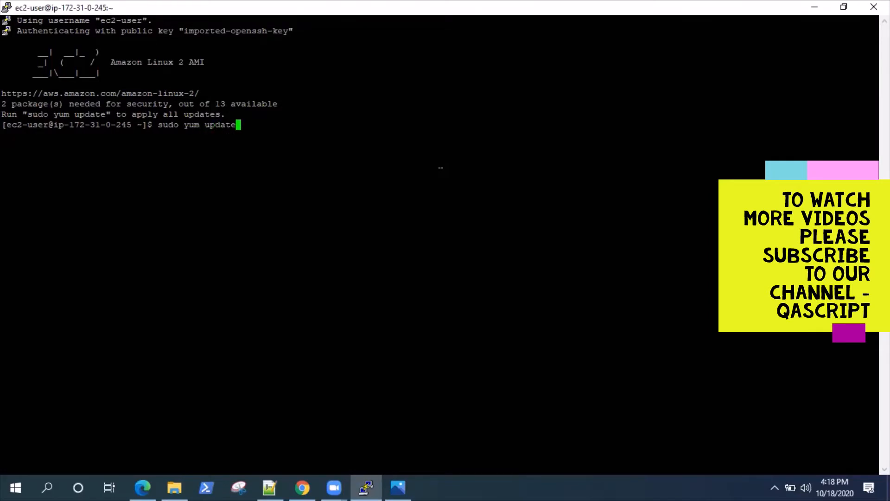
key(Return)
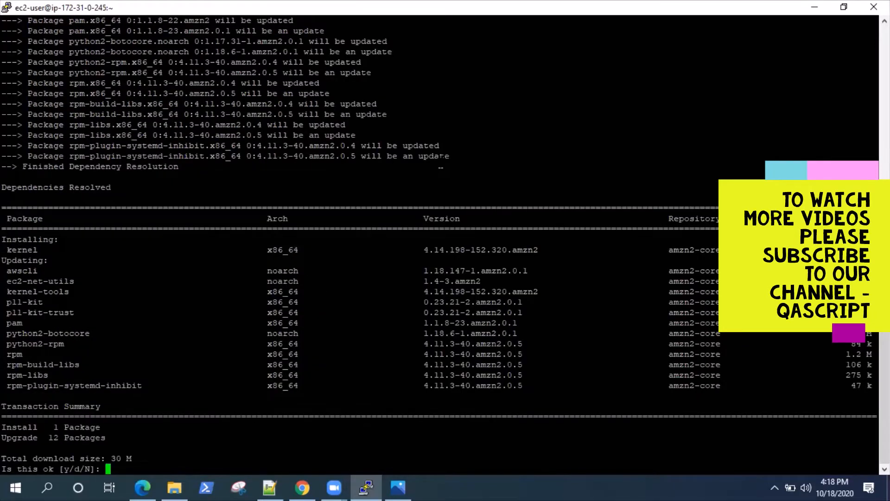
text(y)
key(Return)
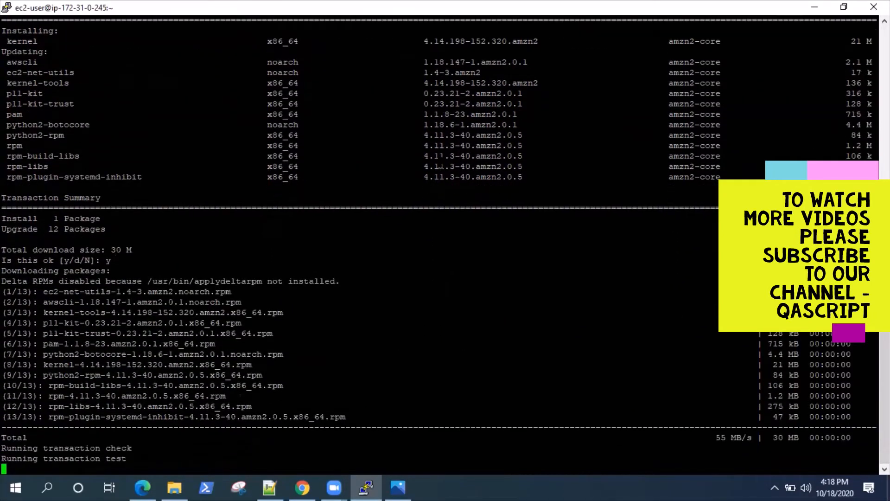